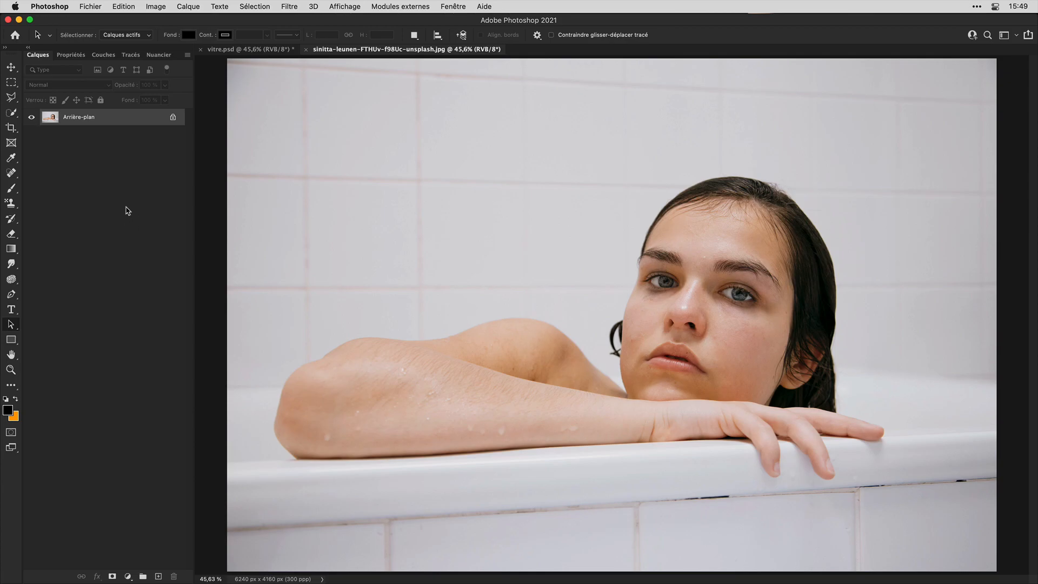
Step: Convert the background layer to a smart object and duplicate it
right_click(111, 124)
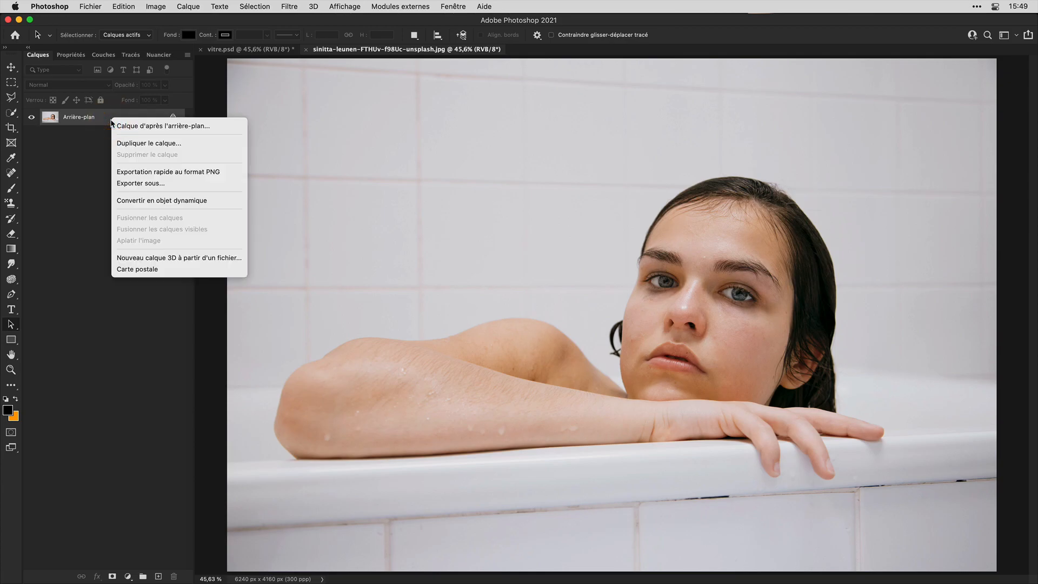
click(209, 200)
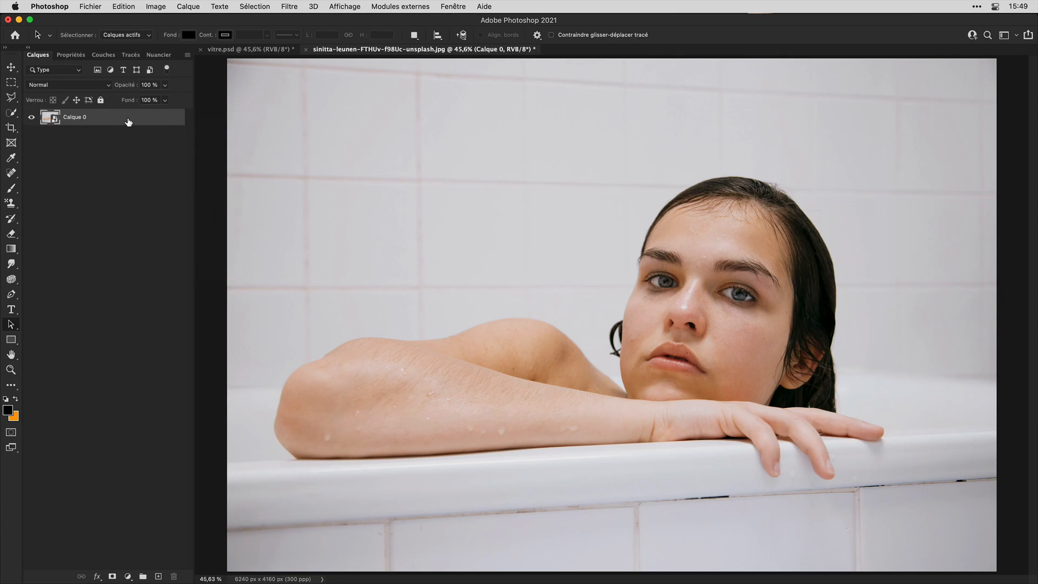
key(super+j)
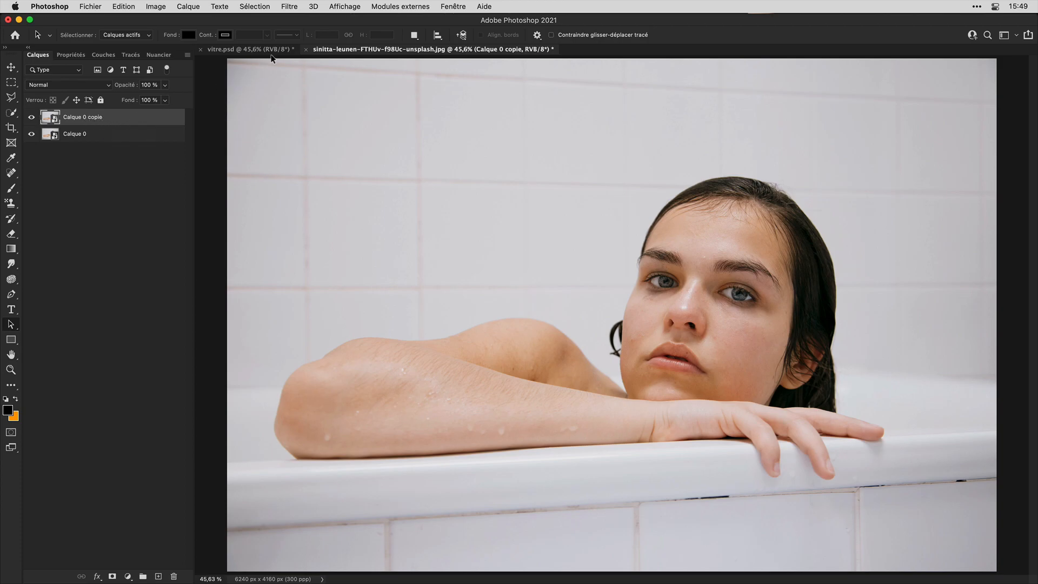
Step: Apply a Gaussian blur (Flou gaussien) with a 33,1 pixel radius to the duplicated smart object
click(293, 7)
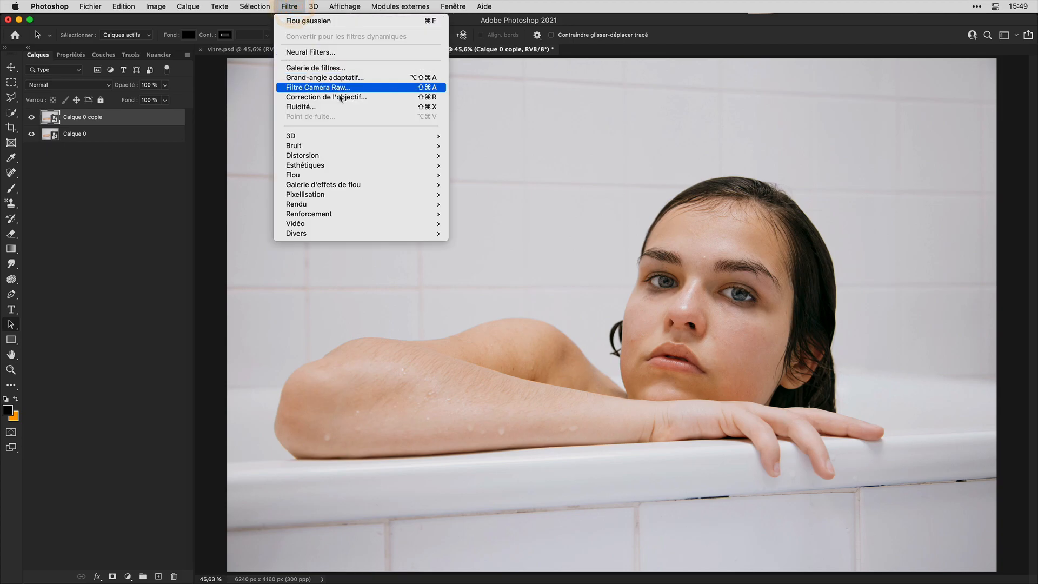
mouse_move(336, 180)
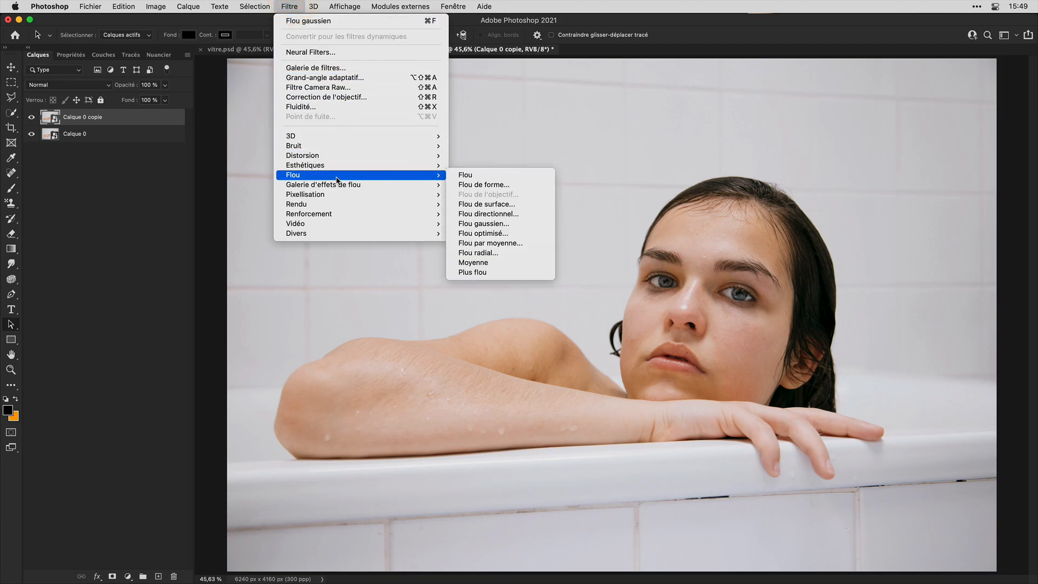
click(472, 225)
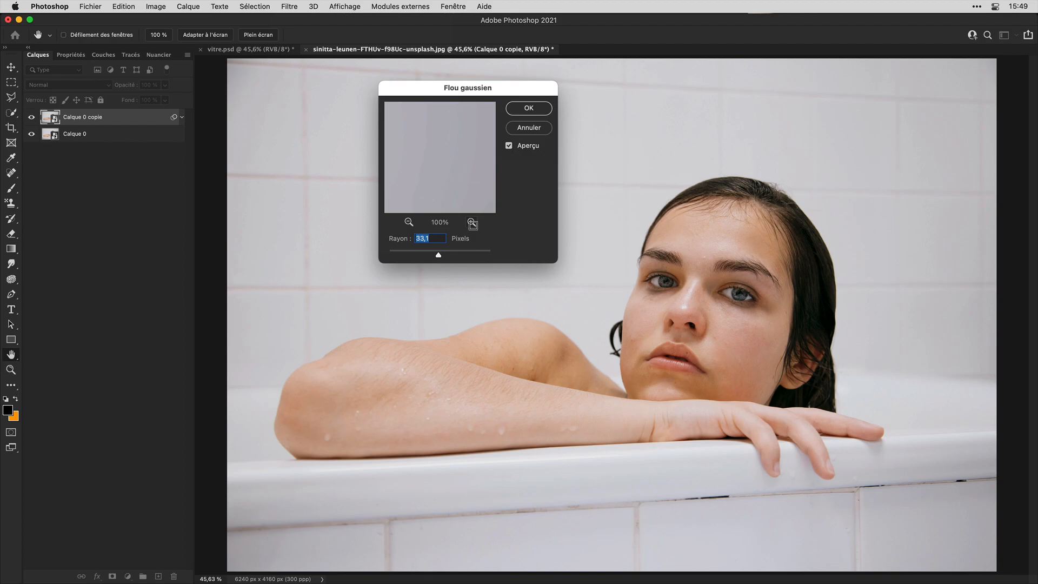
click(536, 108)
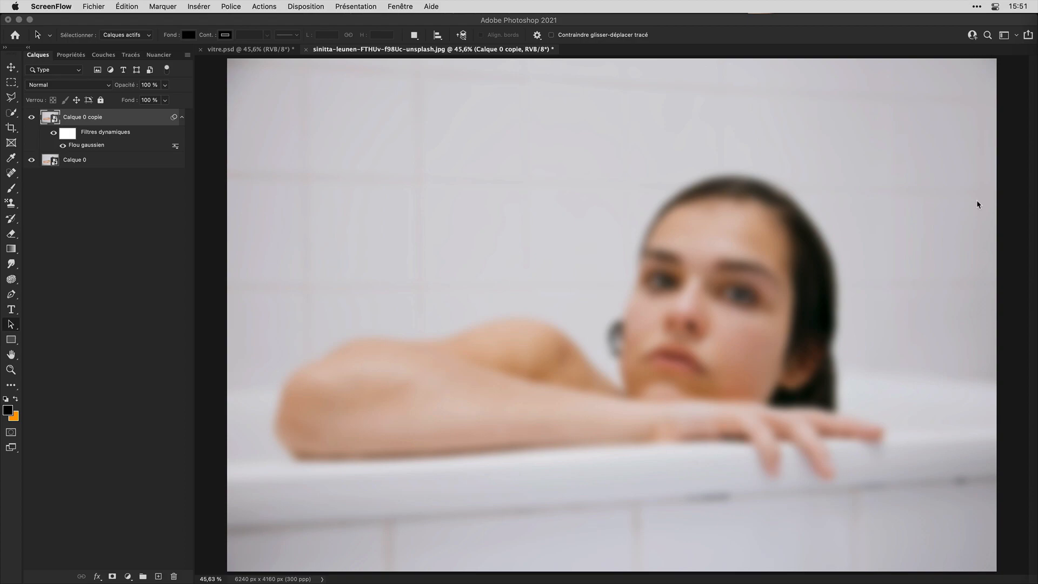
Step: Put the blurred layer Calque 0 copie into a new group and expand the group
right_click(128, 122)
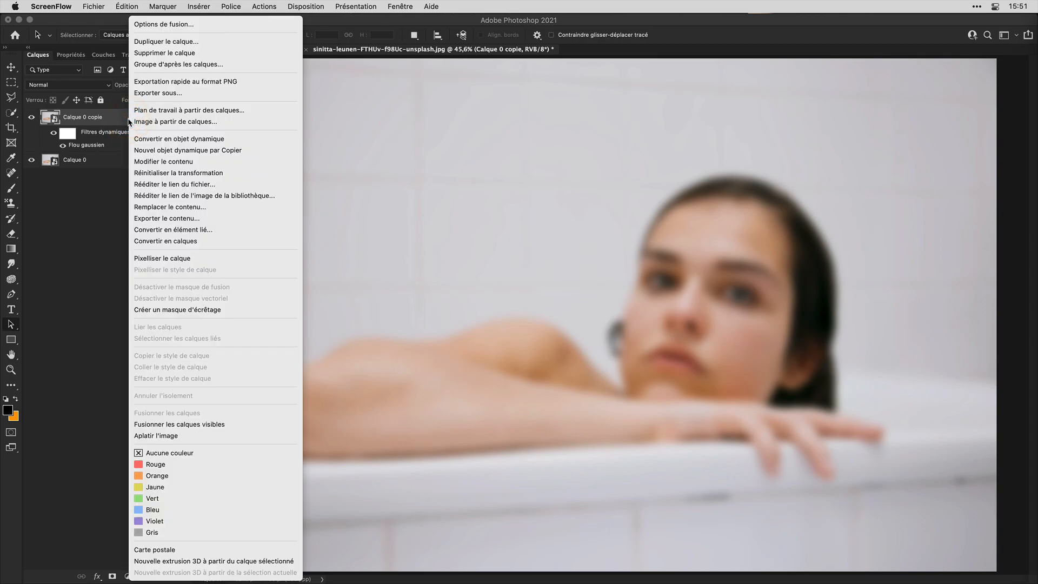
click(163, 64)
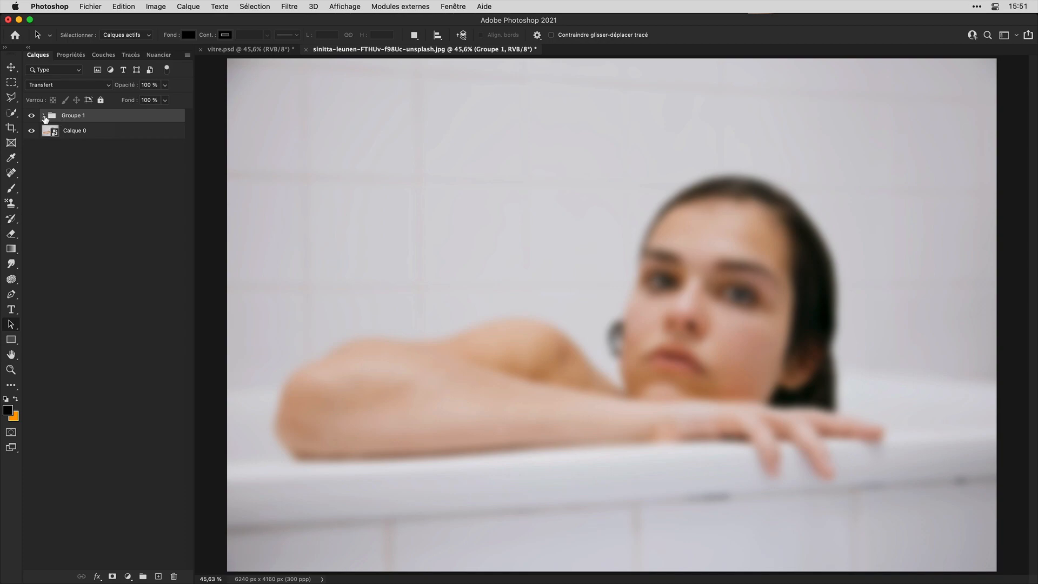
click(45, 116)
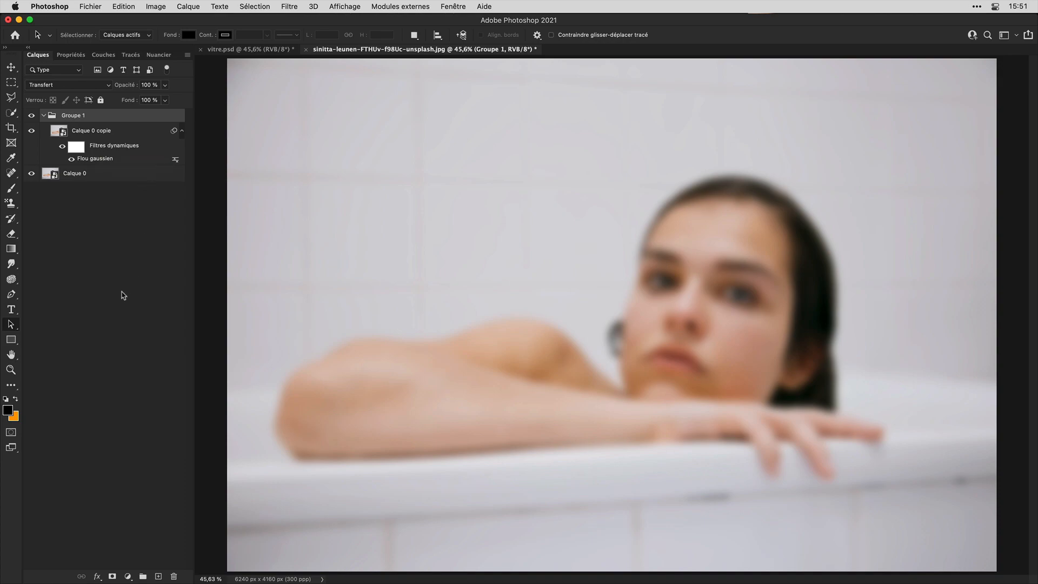
Step: Draw a rounded rectangle path about 2714 × 4039 px over the photo's left side, with corner radii of about 193 px
click(12, 339)
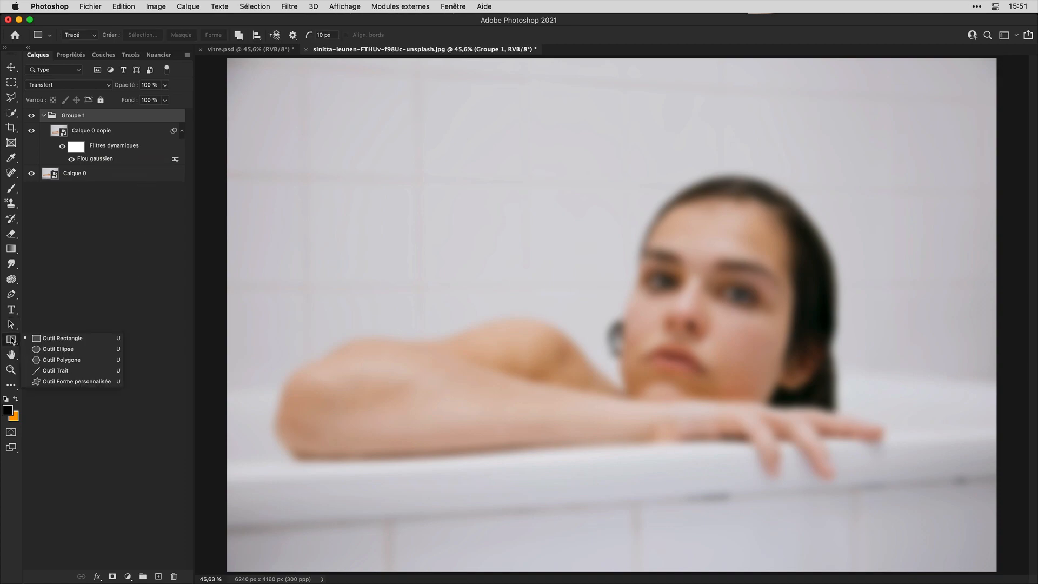
click(53, 339)
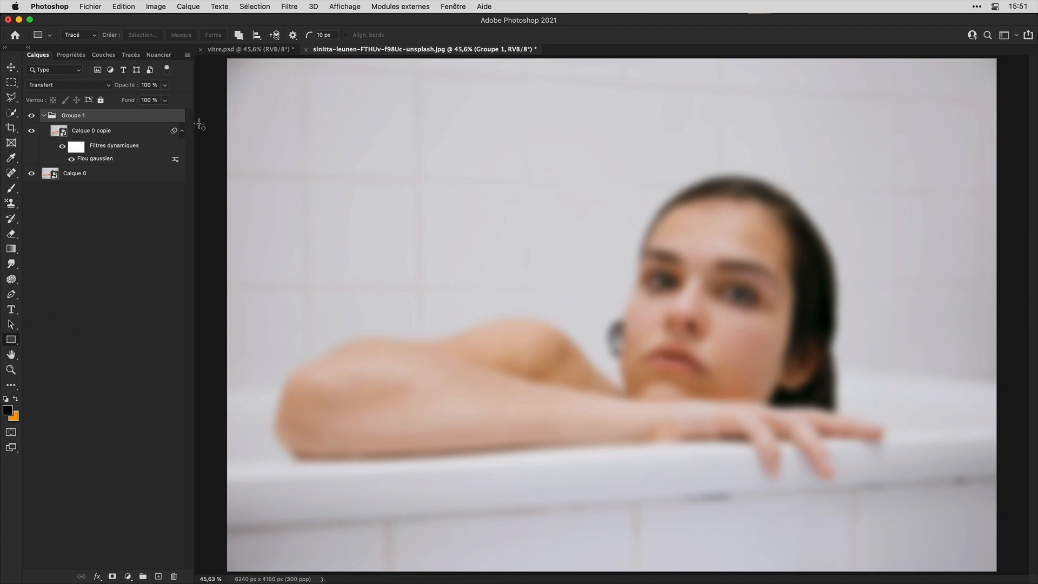
drag(227, 63, 541, 547)
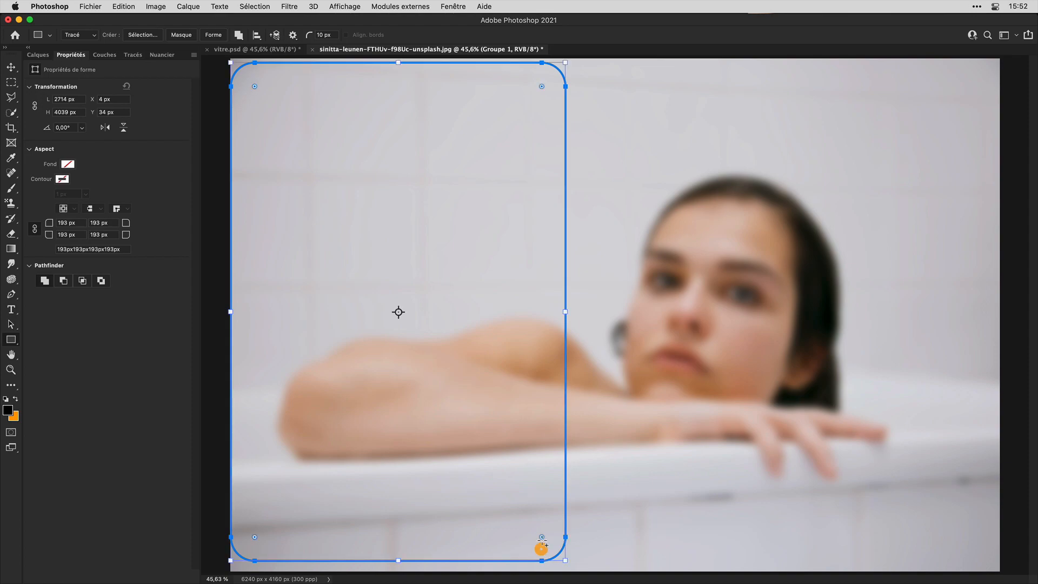
Step: Add a vector mask to Groupe 1 from the selected rounded rectangle path
click(39, 55)
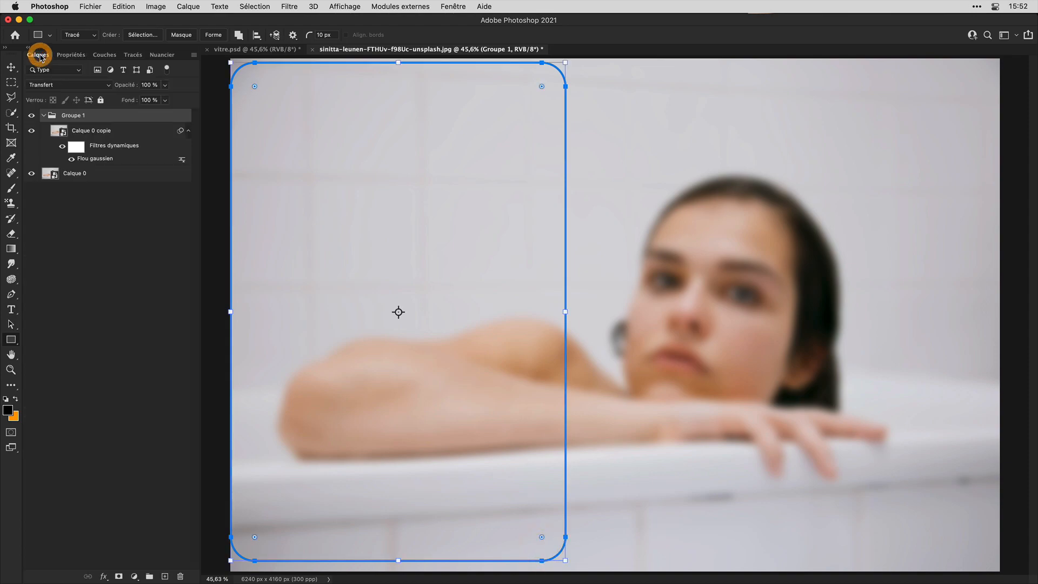
click(44, 116)
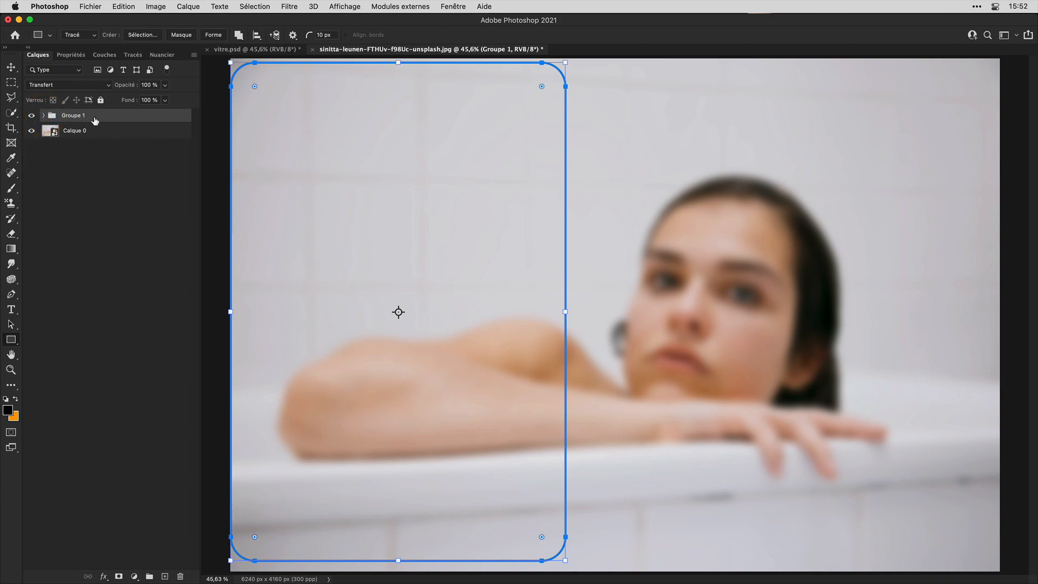
click(186, 6)
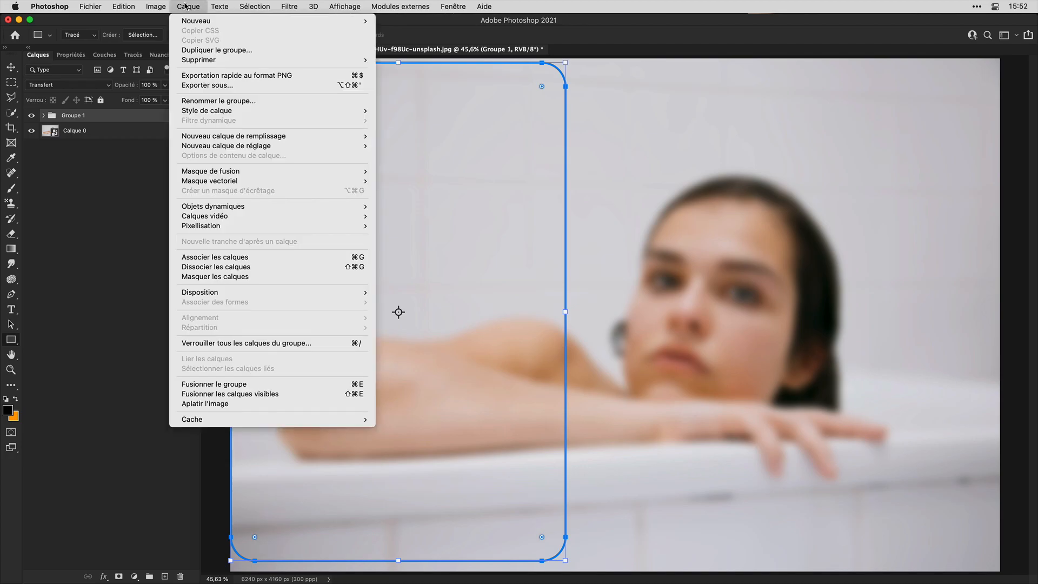
mouse_move(223, 182)
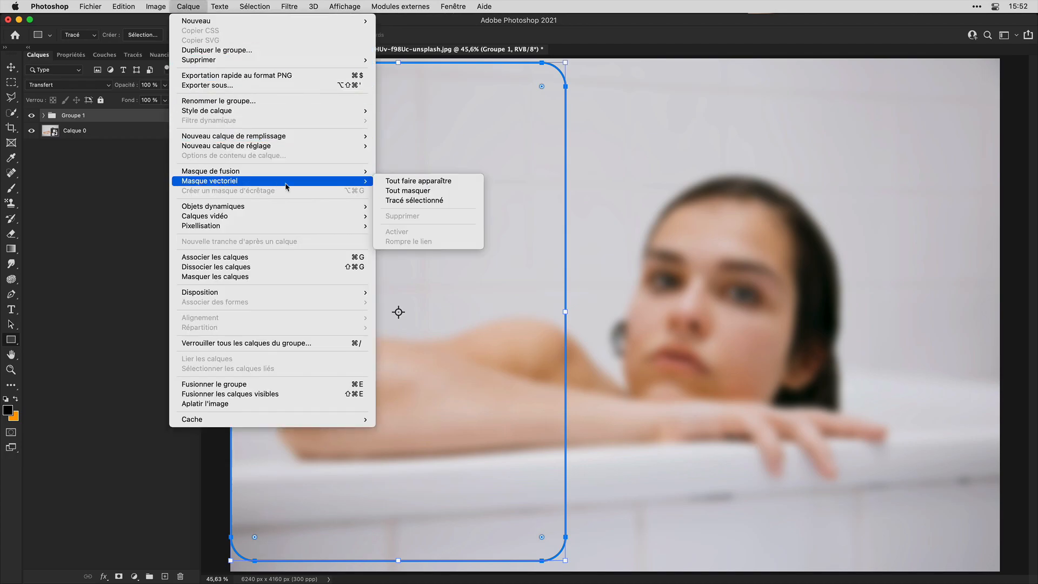
click(422, 201)
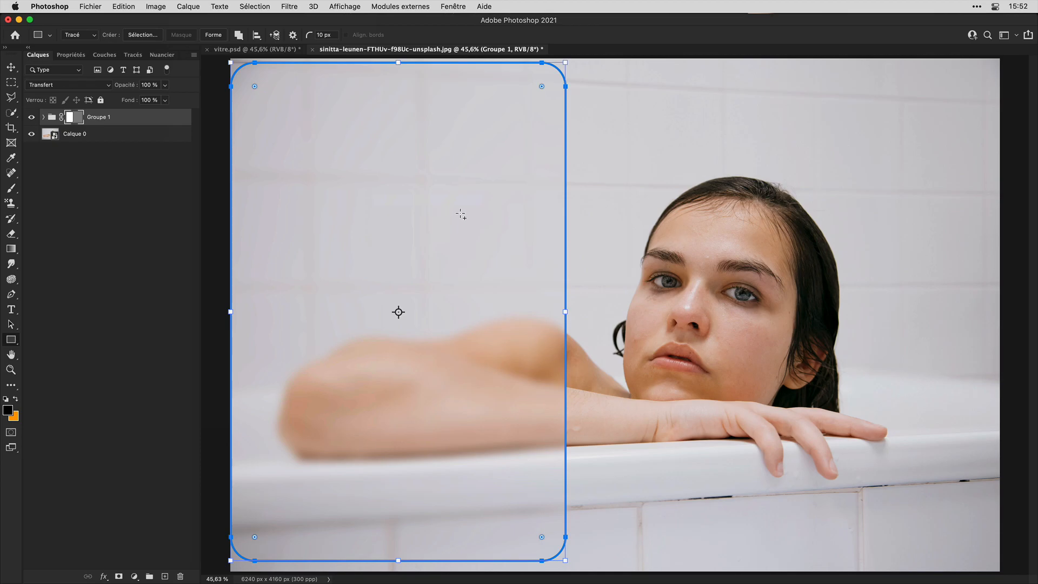
Step: Add a Biseautage & estampage effect to Groupe 1 with Biseau interne, Ciselage marqué, depth 74 % and size 10 px
click(43, 118)
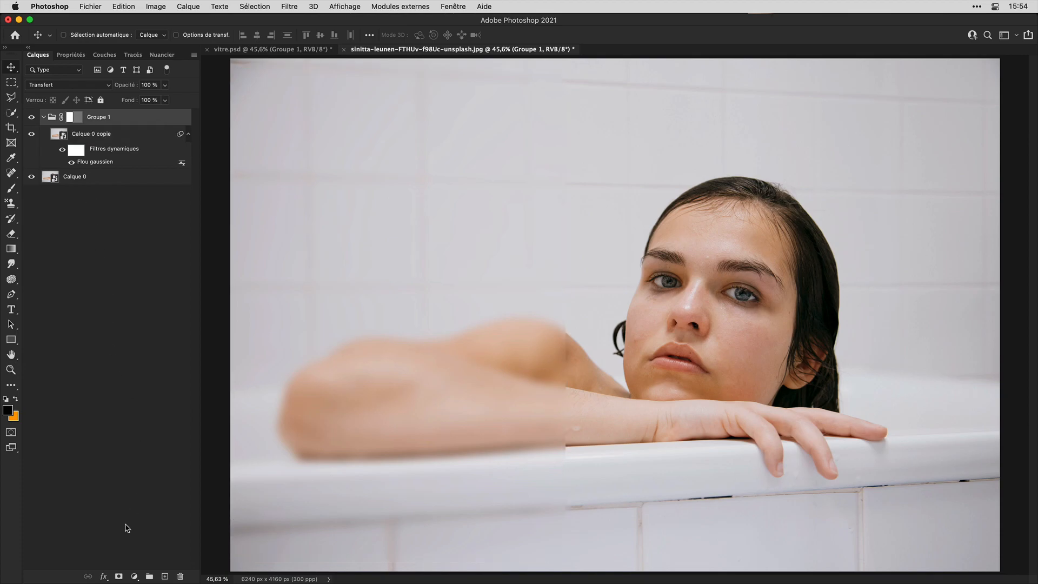
click(105, 576)
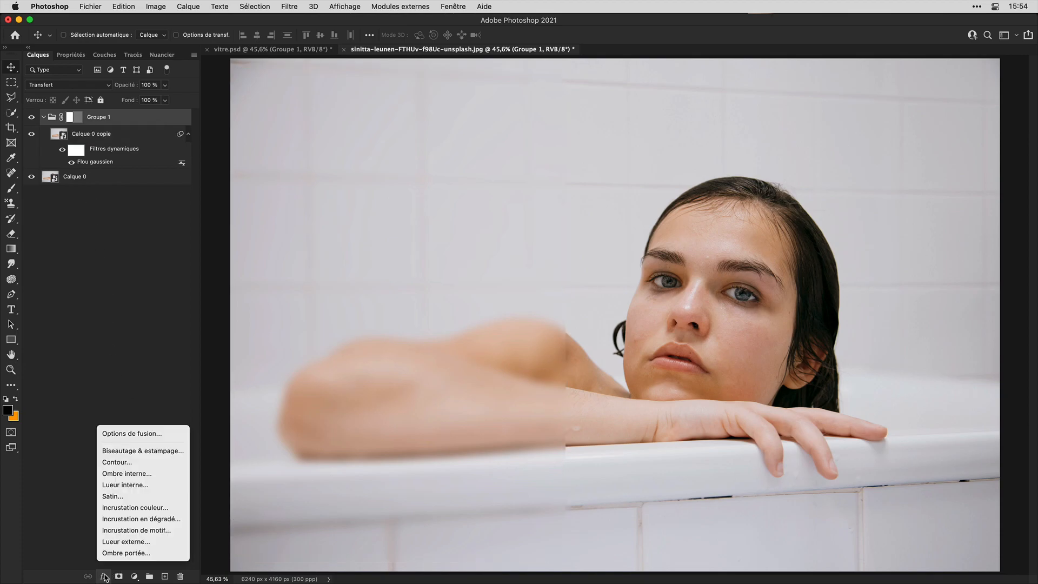
click(158, 452)
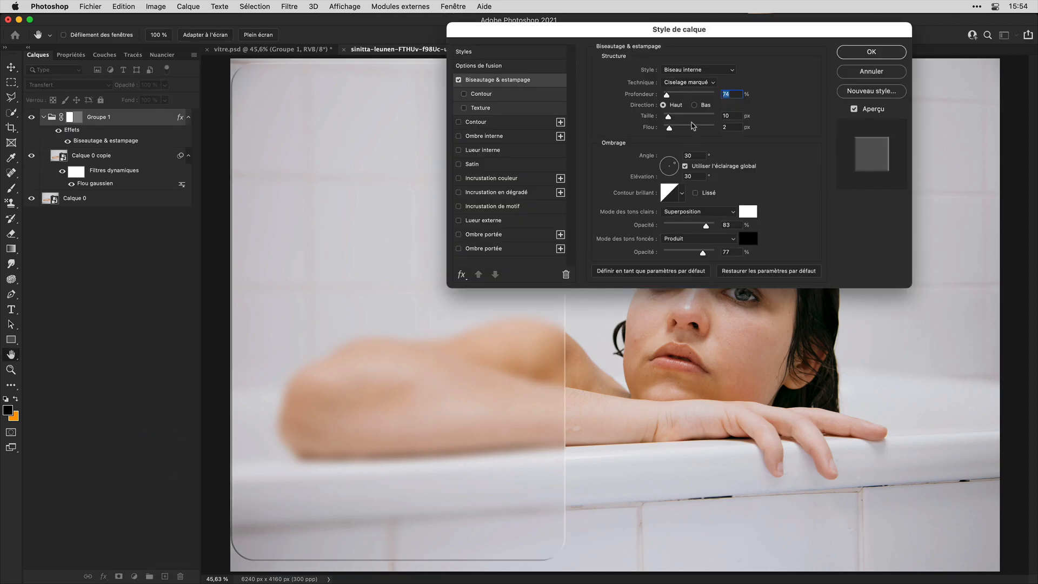
drag(657, 36, 824, 44)
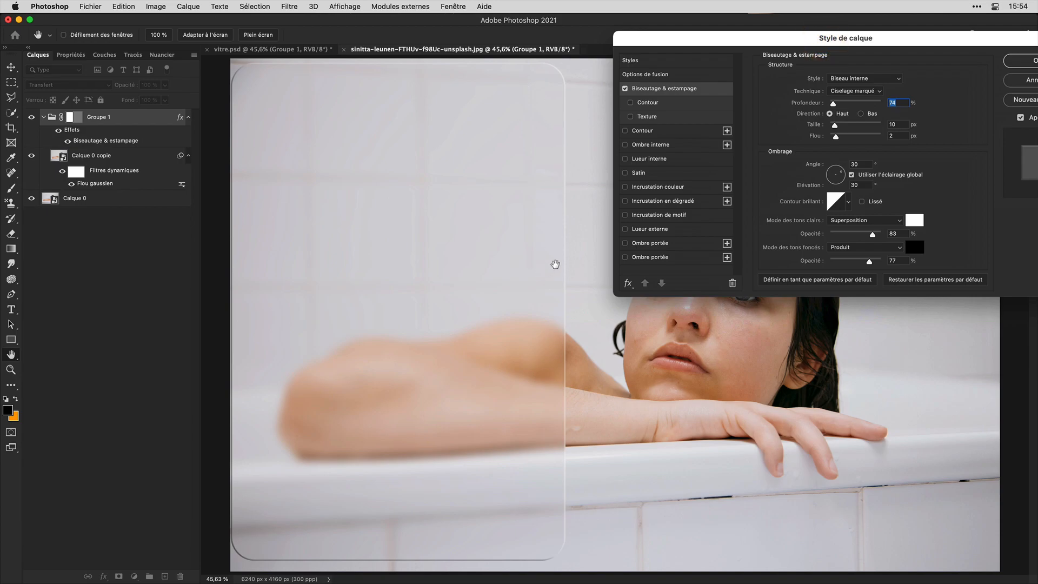
drag(739, 43, 644, 39)
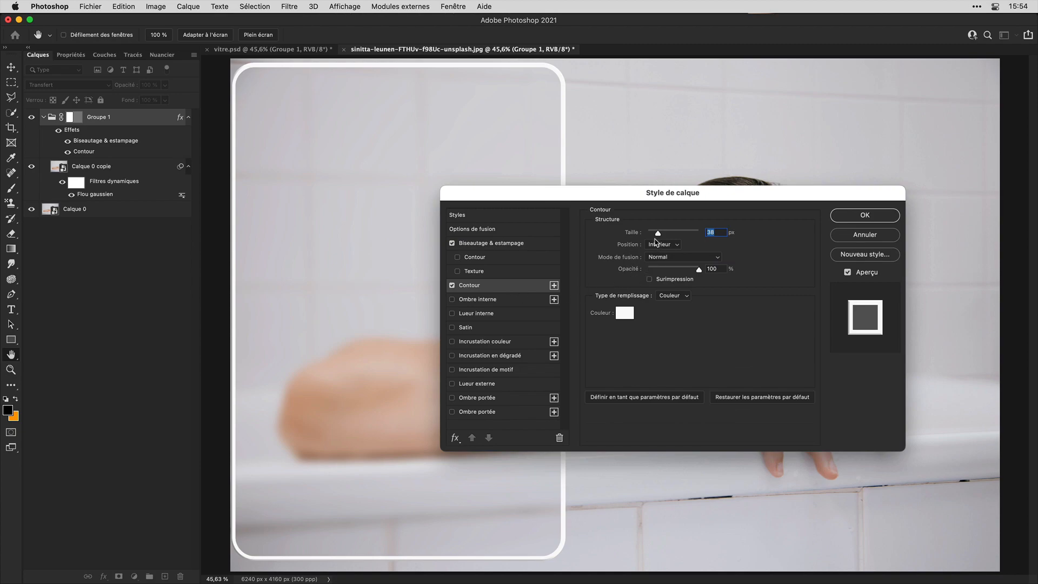
Step: Give Groupe 1 an 8 px stroke (Contour) positioned Extérieur in light grey, and apply the layer style
drag(658, 237, 652, 234)
click(678, 246)
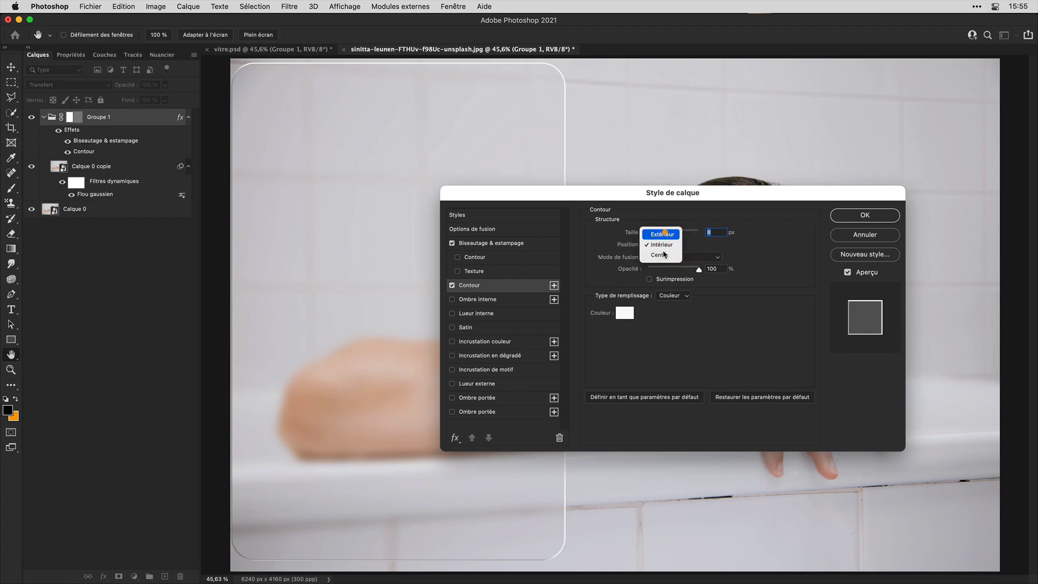
click(662, 236)
click(626, 314)
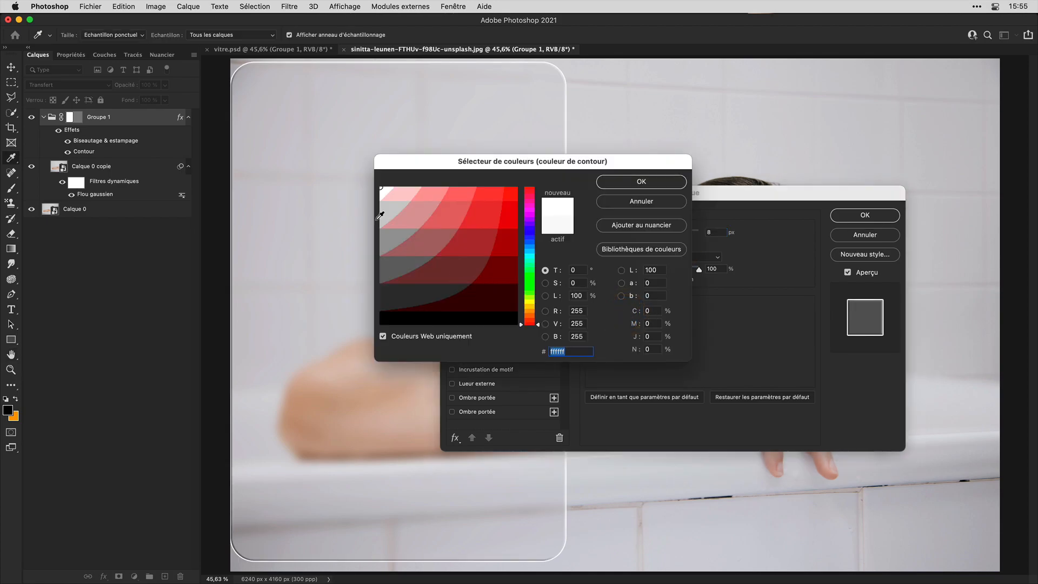
click(434, 206)
click(625, 181)
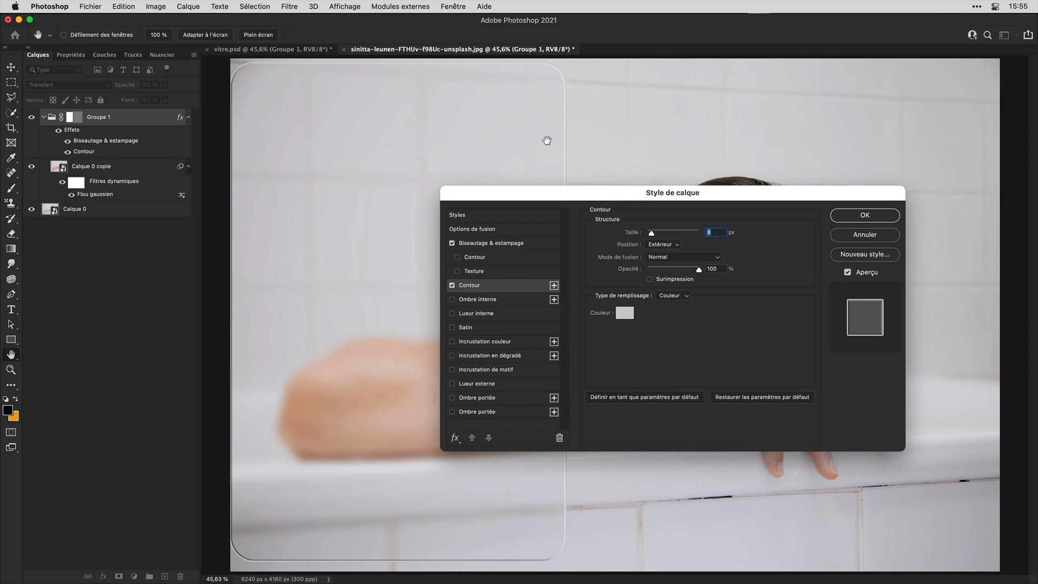
drag(605, 200, 752, 152)
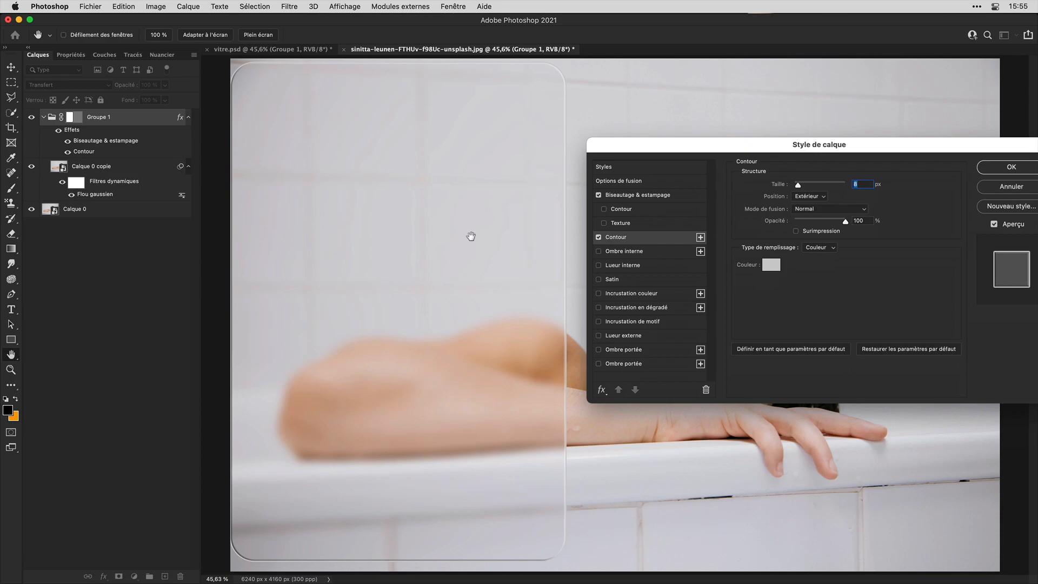
click(995, 170)
Step: Add a gradient fill layer above Calque 0 copie using the Bleu_01 preset, linear at 90°
click(103, 169)
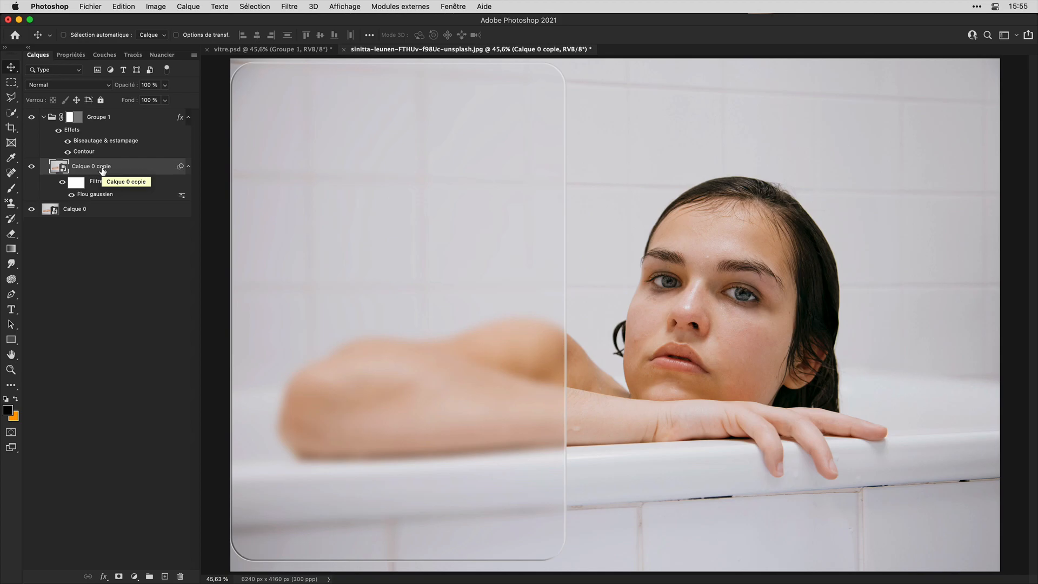
click(138, 559)
click(134, 576)
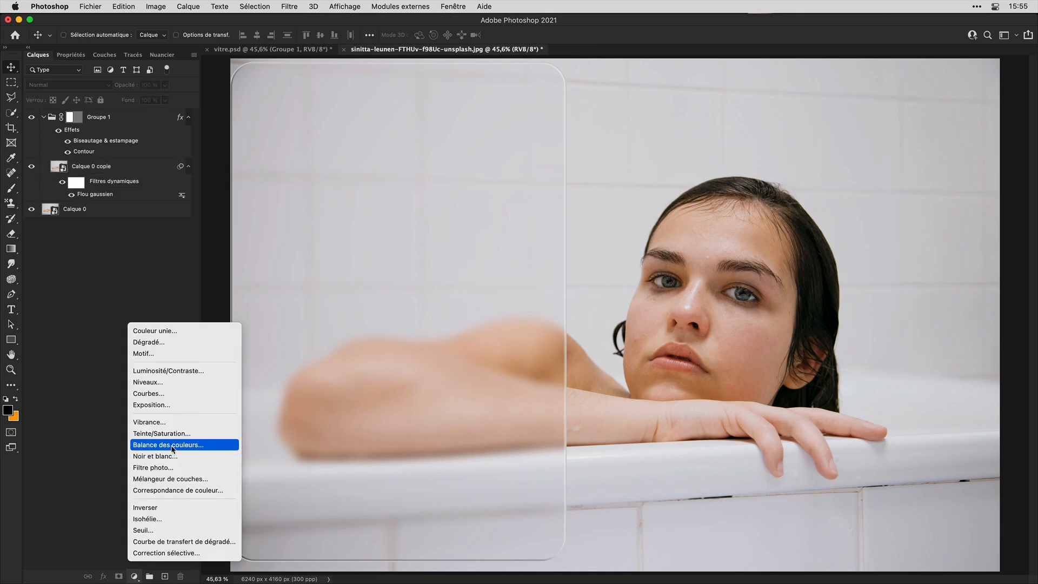
click(149, 342)
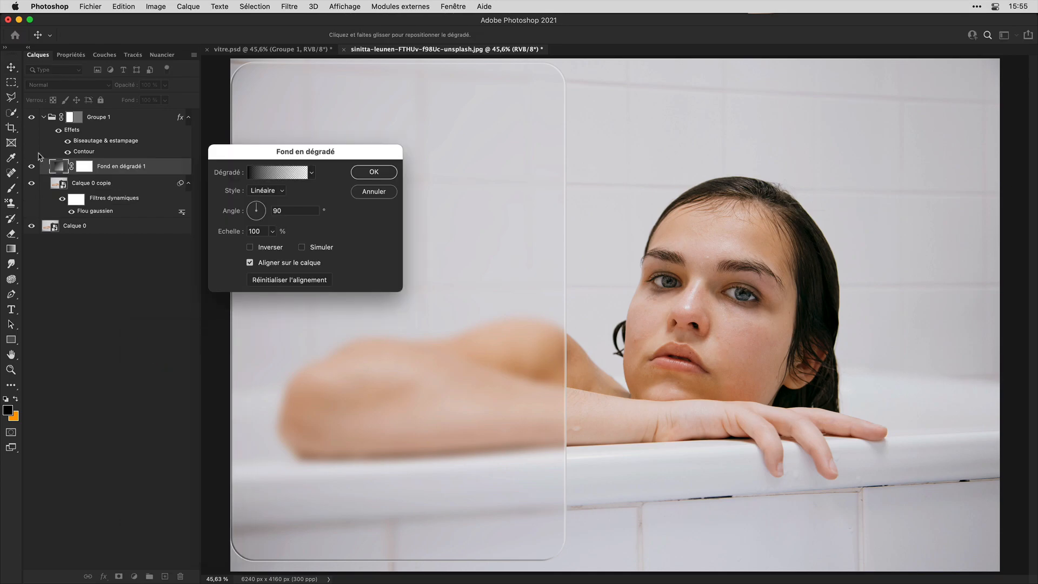
click(284, 174)
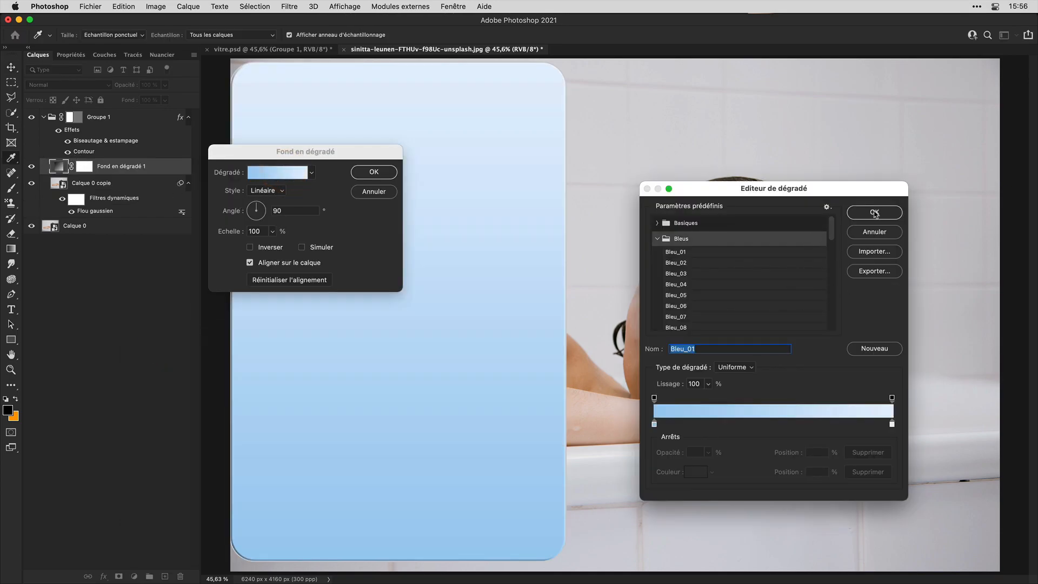
click(875, 213)
click(374, 172)
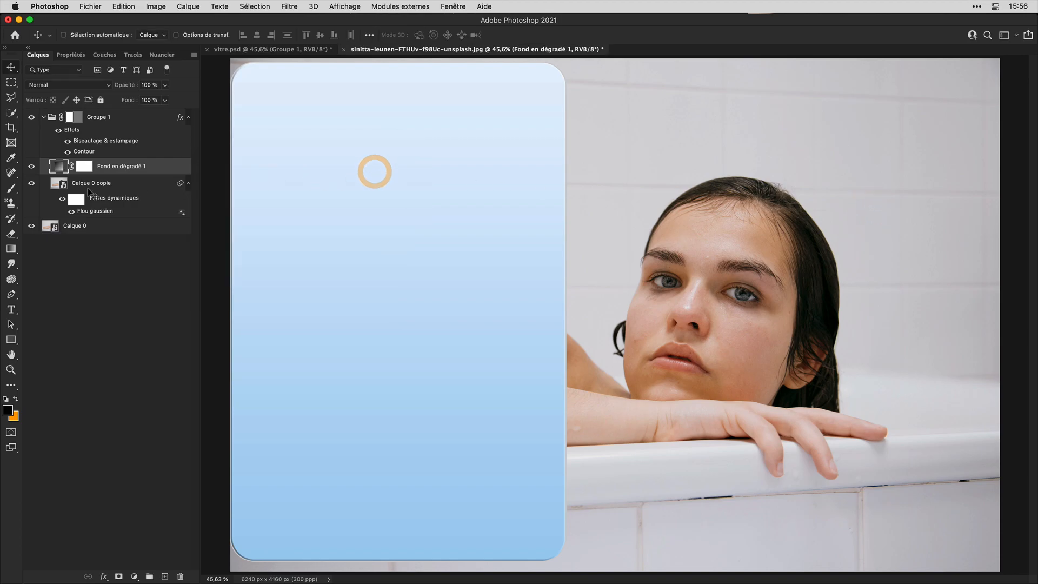
Step: Set the gradient fill layer's opacity to 42 % and its fill (Fond) to 54 %
click(165, 85)
click(136, 97)
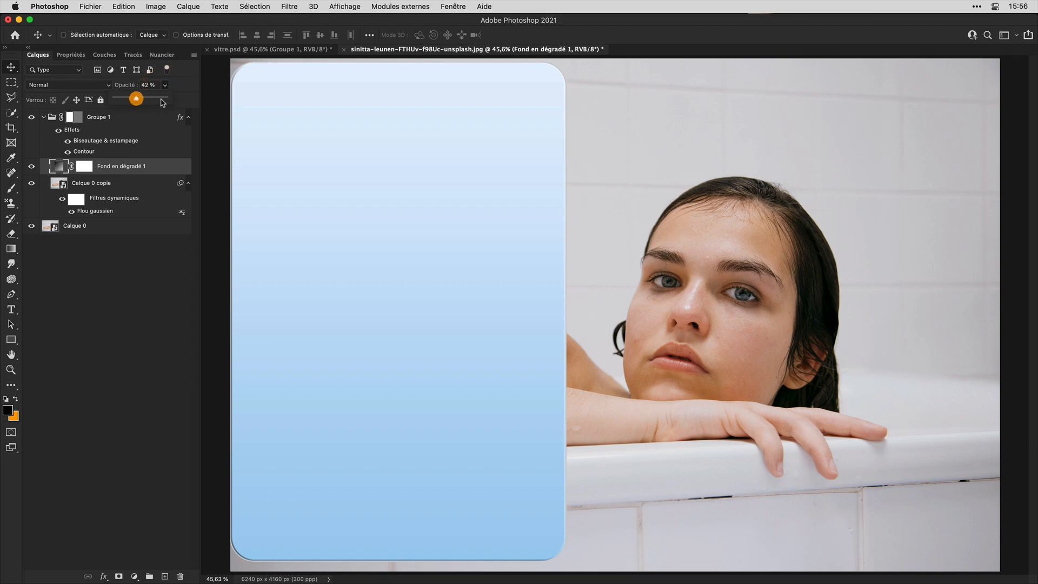
click(190, 90)
click(165, 101)
drag(165, 103, 142, 111)
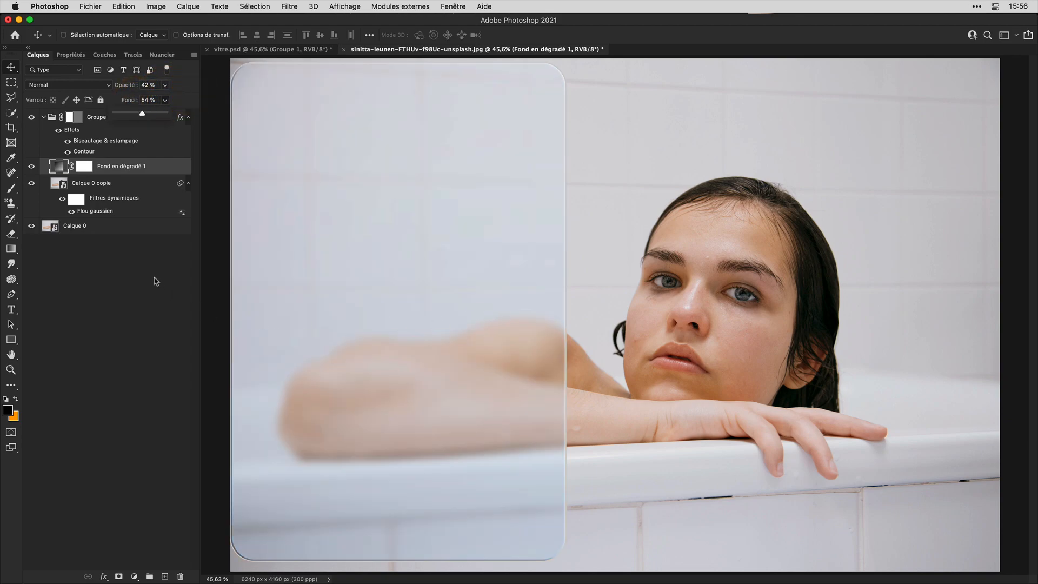
Step: Collapse Groupe 1 and set the group's opacity to 76 %
click(46, 118)
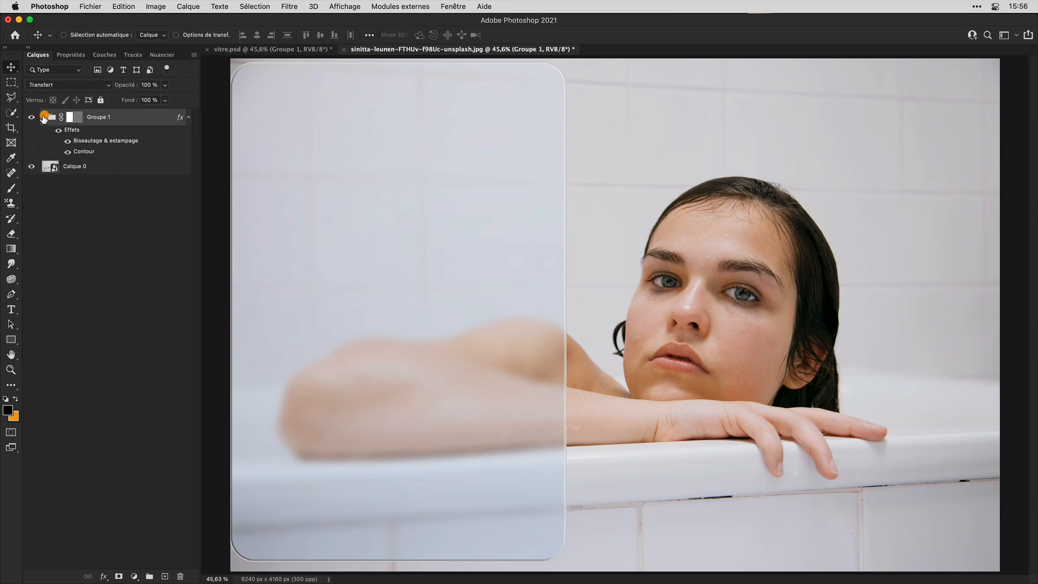
click(165, 100)
drag(165, 100, 153, 98)
Step: Reshape Groupe 1's vector mask into a wide panel over the photo's lower part, covering the arm, hand and bathtub edge
click(77, 117)
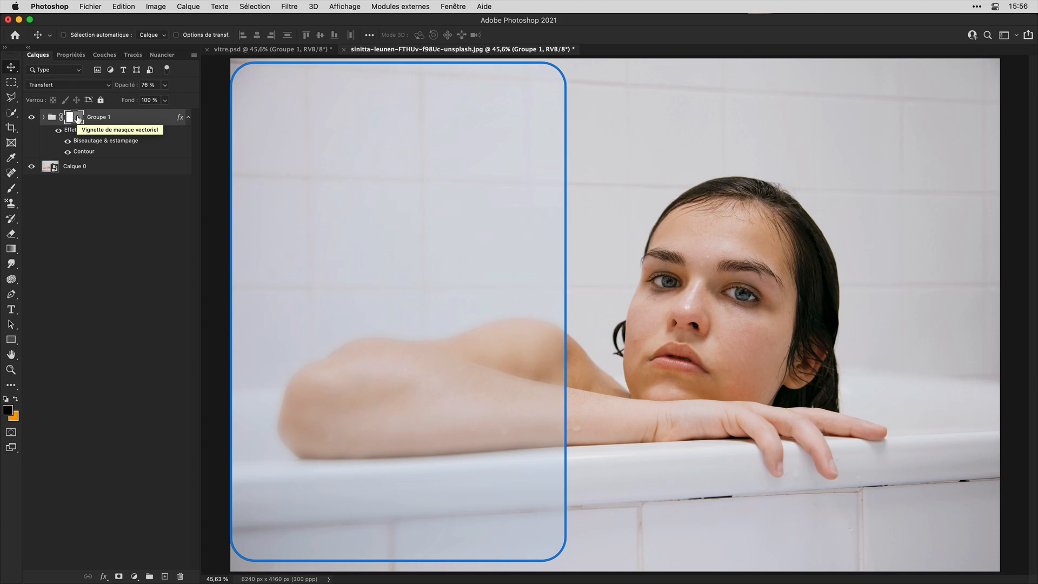
click(11, 340)
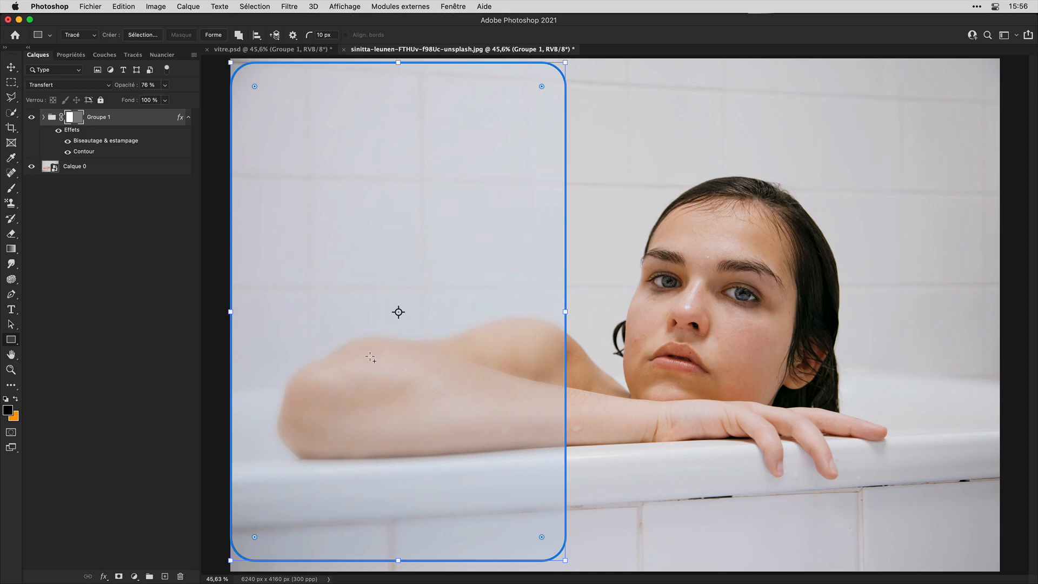
drag(563, 312, 901, 312)
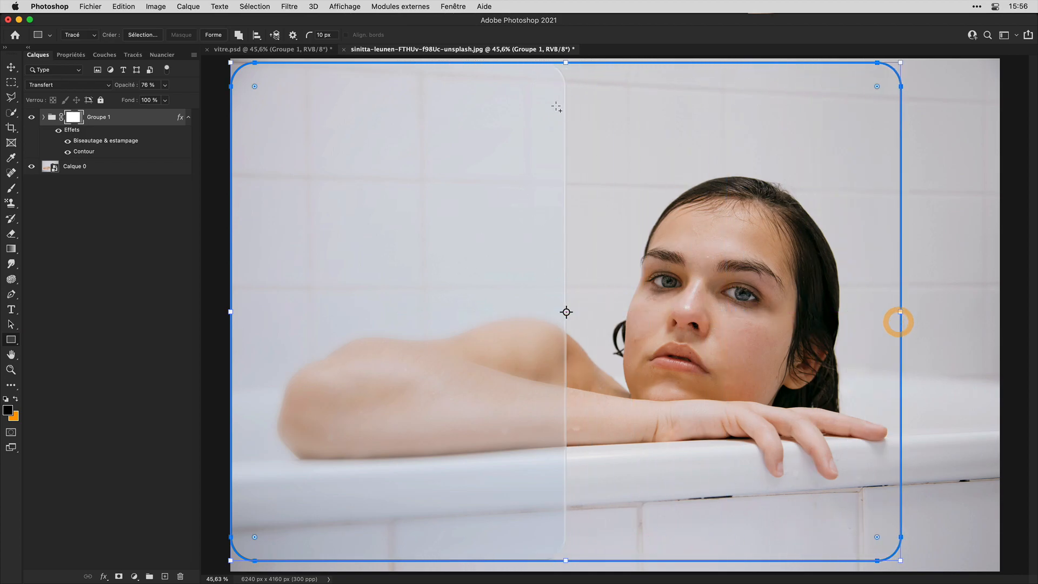
drag(566, 64, 593, 342)
key(v)
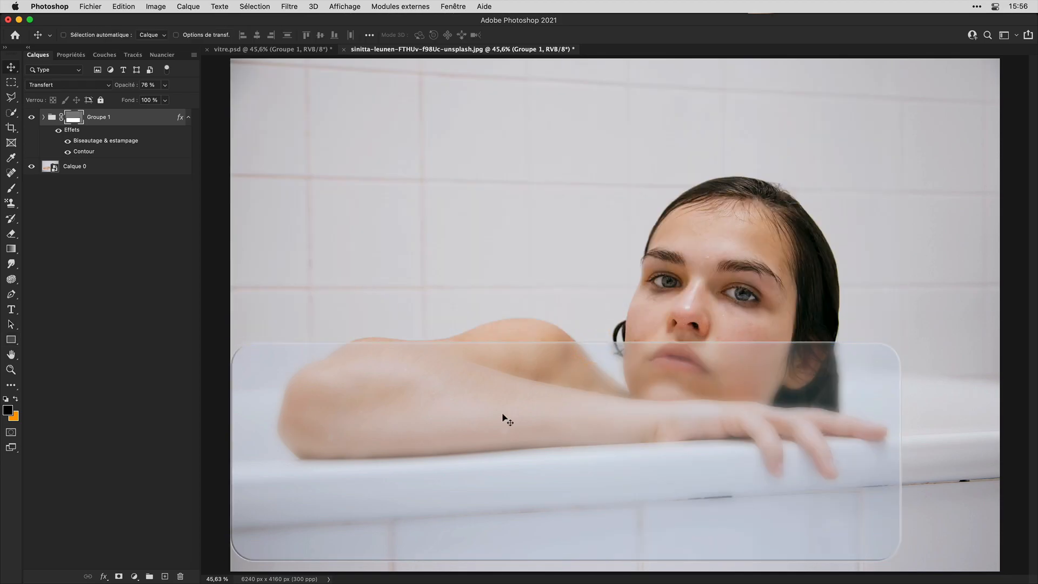